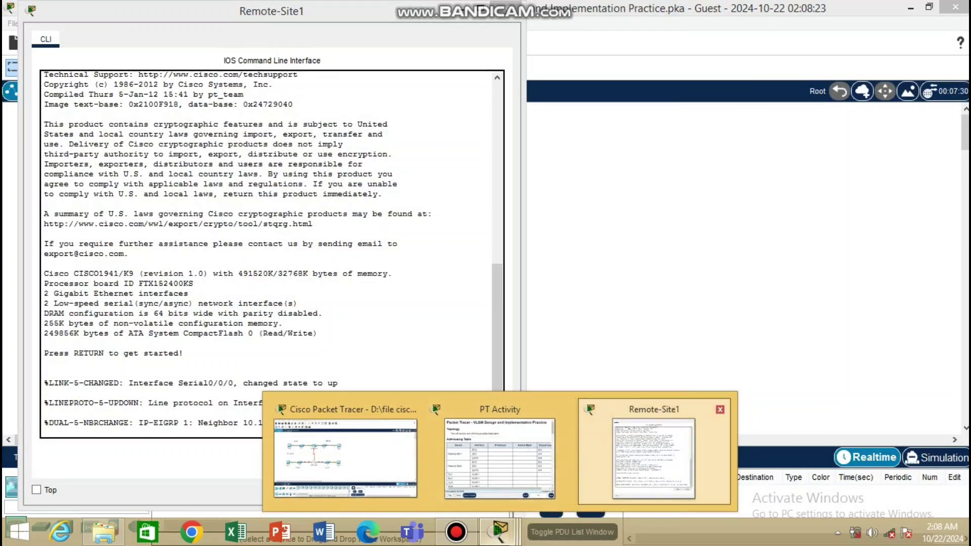
Bring up the PT Activity instructions and place them beside the Remote-Site1 command line
{"action": "left_click", "coordinate": [500, 458]}
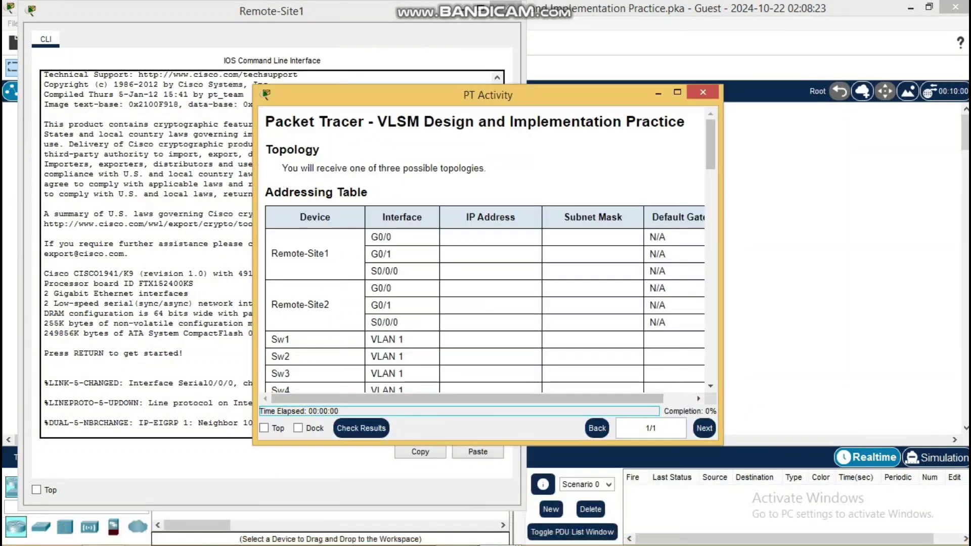
{"action": "left_click_drag", "start_coordinate": [485, 95], "coordinate": [762, 61]}
{"action": "left_click", "coordinate": [44, 432]}
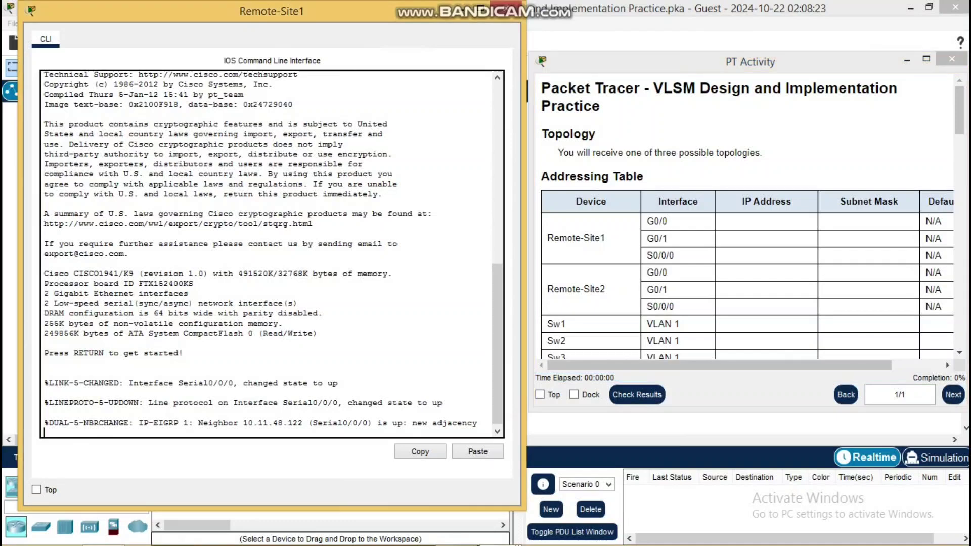
Enter privileged mode and global configuration mode on Remote-Site1
{"action": "key", "text": "Return"}
{"action": "type", "text": "ena"}
{"action": "key", "text": "Return"}
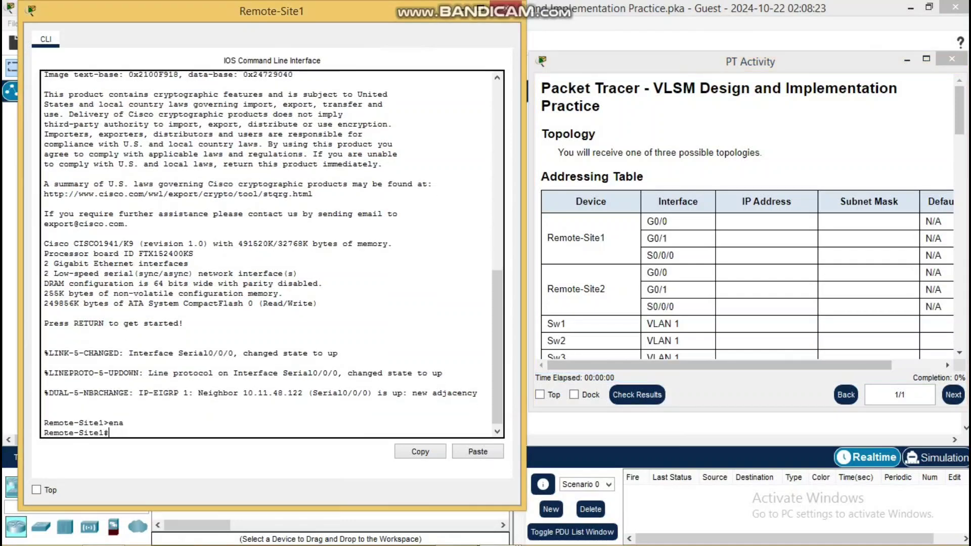
{"action": "type", "text": "conf t"}
{"action": "key", "text": "Return"}
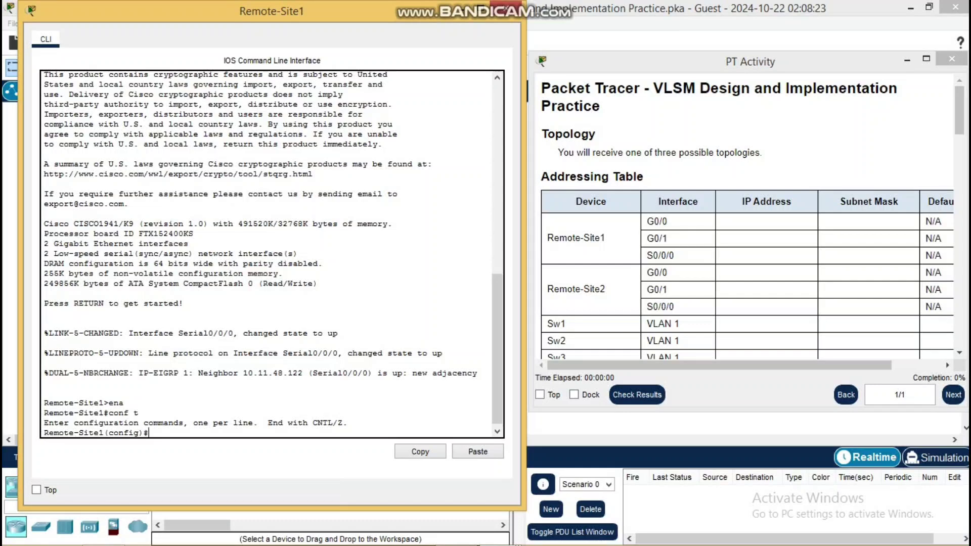
Configure interface g0/0 on Remote-Site1 with IP address 10.11.48.97 and mask 255.255.255.240, and enable it with no shutdown
{"action": "type", "text": "int g0/0"}
{"action": "key", "text": "Return"}
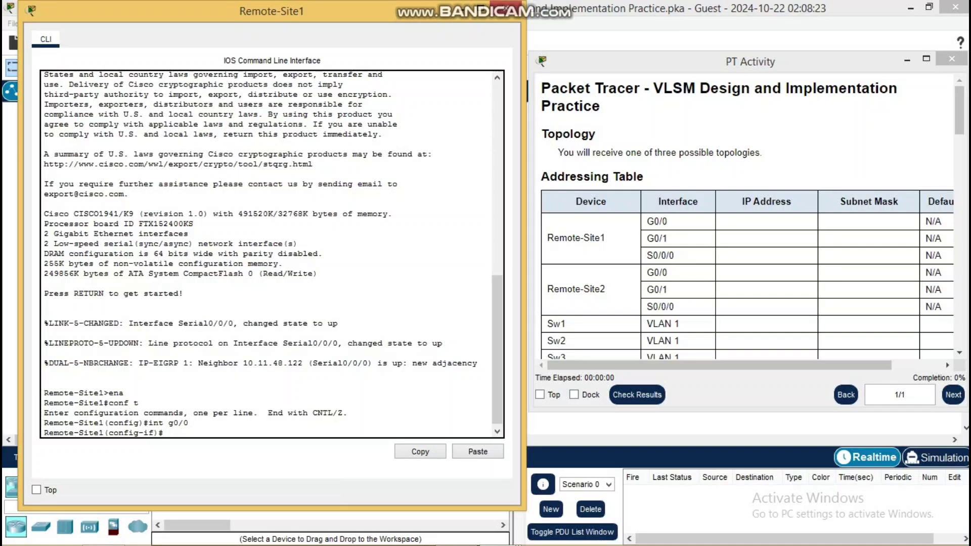
{"action": "type", "text": "ip add 10.11.48.97 255.255.255"}
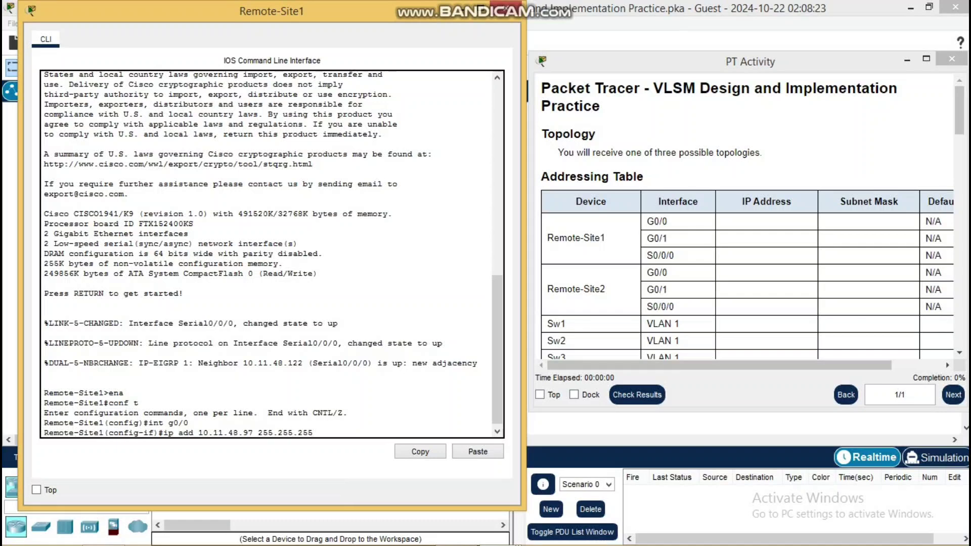
{"action": "type", "text": ".240"}
{"action": "key", "text": "Return"}
{"action": "type", "text": "no"}
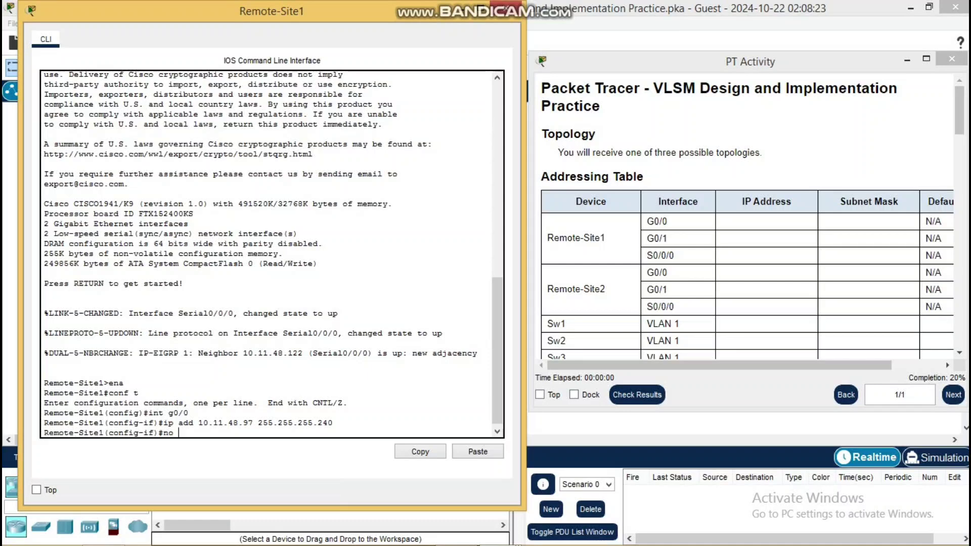
{"action": "type", "text": " shutdown"}
{"action": "key", "text": "Return"}
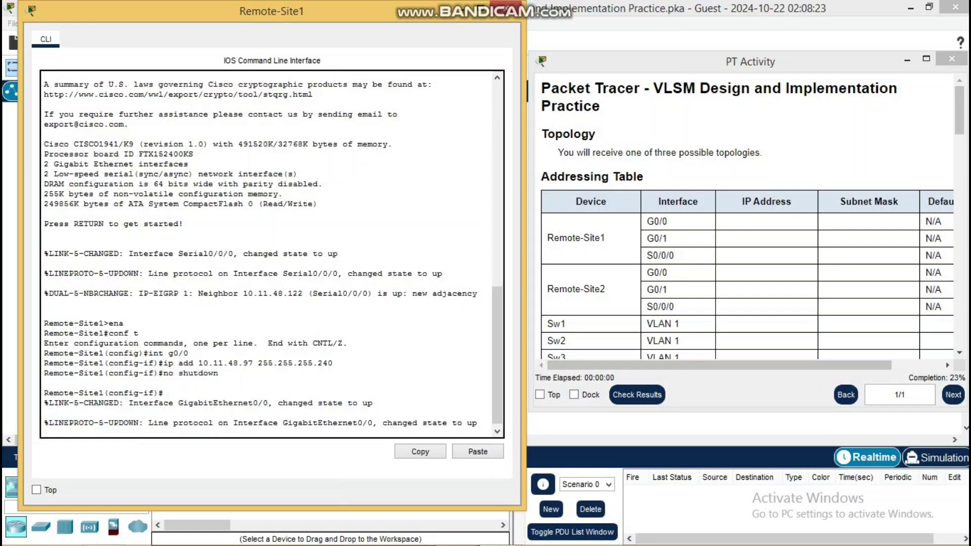
{"action": "key", "text": "Return"}
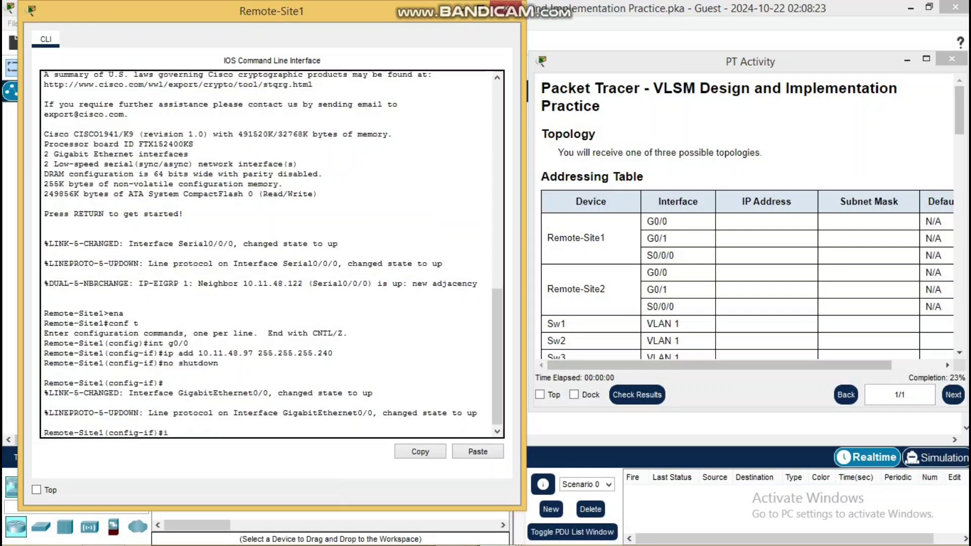
Configure interface g0/1 on Remote-Site1 with IP address 10.11.48.65 and mask 255.255.255.224, enable it, and close the router's window
{"action": "type", "text": "int g0/1"}
{"action": "key", "text": "Return"}
{"action": "type", "text": "ip"}
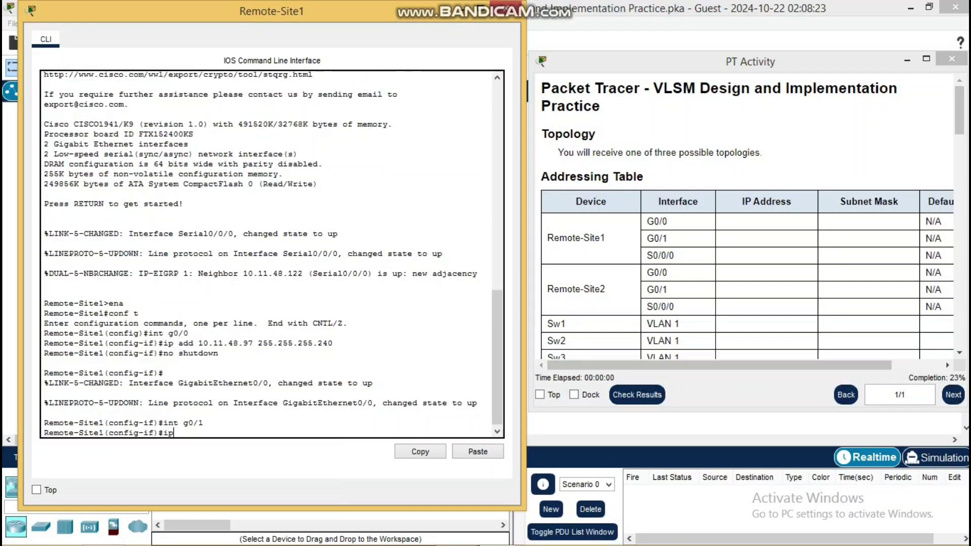
{"action": "type", "text": " add 10.11.48.65 255."}
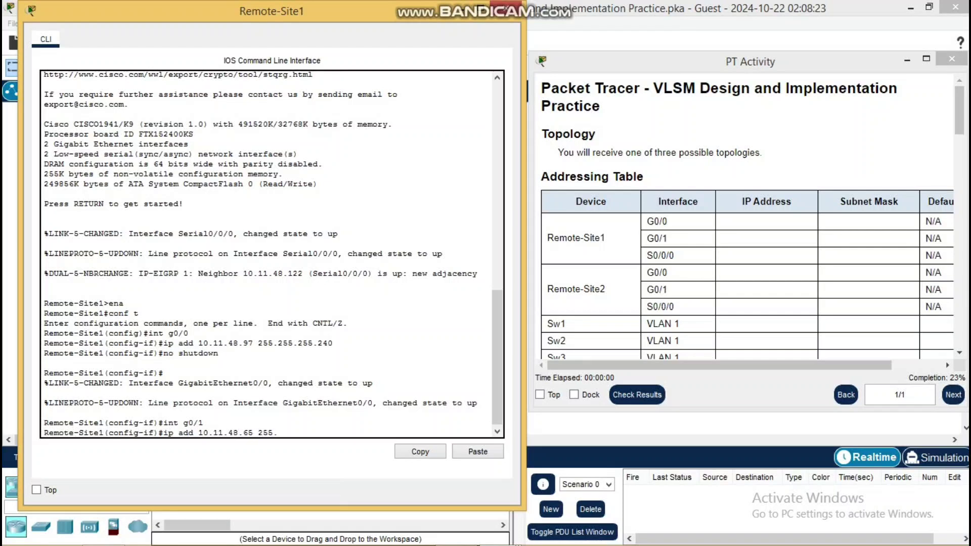
{"action": "type", "text": "255.255.224"}
{"action": "key", "text": "Return"}
{"action": "type", "text": "no shutdown"}
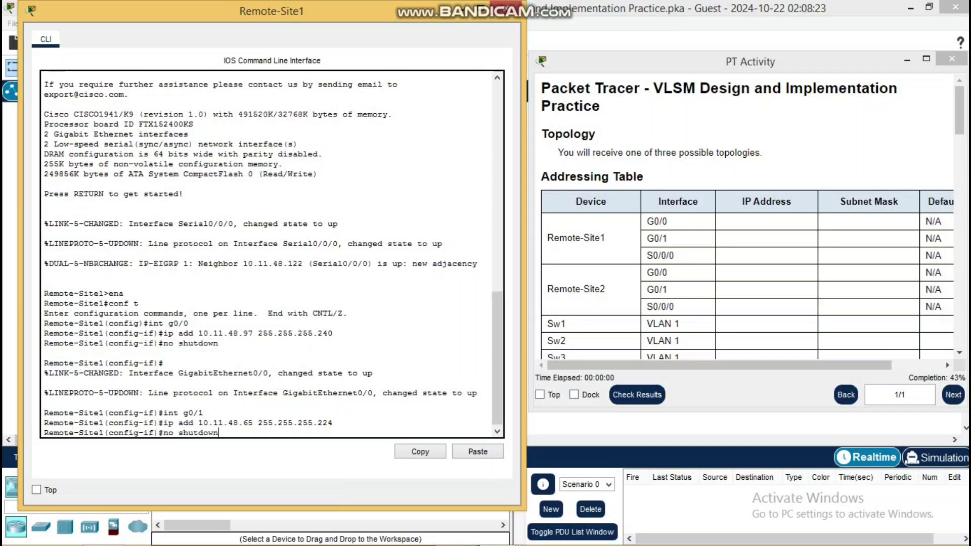
{"action": "key", "text": "Return"}
{"action": "left_click", "coordinate": [505, 8]}
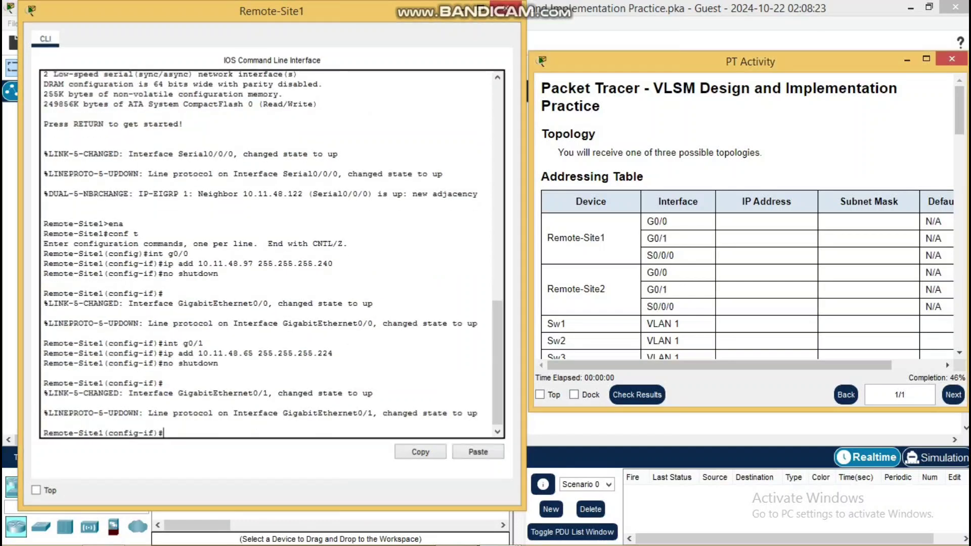
Open the Sw3 command line and arrange it beside the PT Activity instructions
{"action": "left_click", "coordinate": [195, 197]}
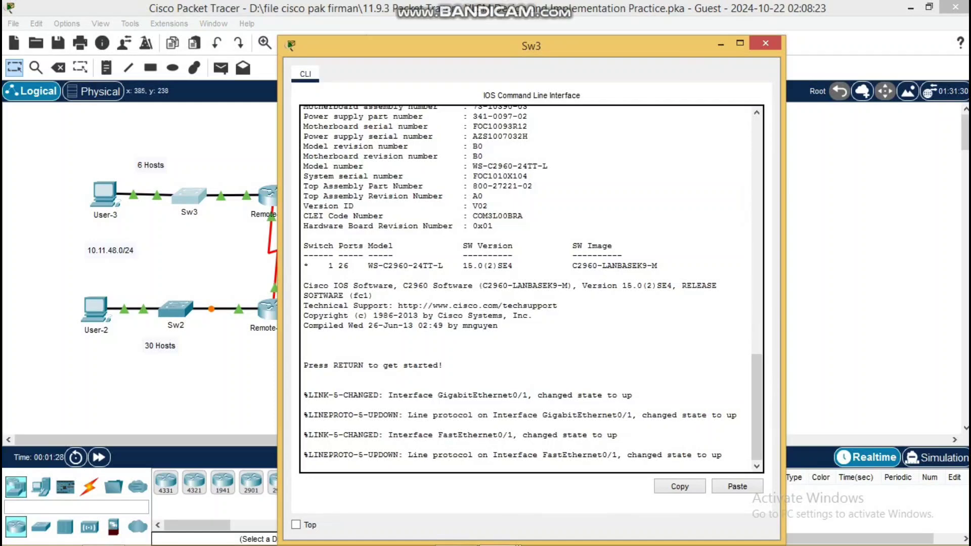
{"action": "left_click_drag", "start_coordinate": [531, 45], "coordinate": [266, 14]}
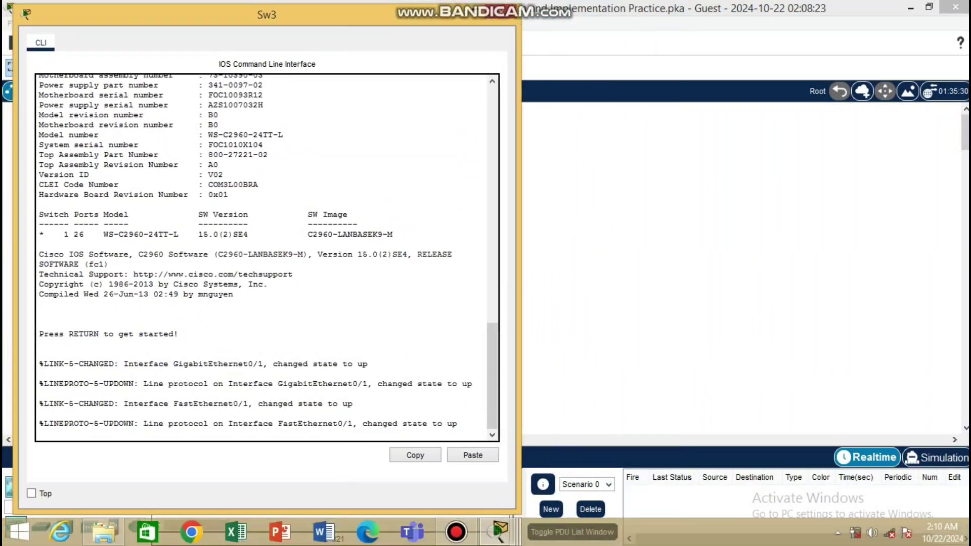
{"action": "mouse_move", "coordinate": [500, 531]}
{"action": "left_click", "coordinate": [498, 455]}
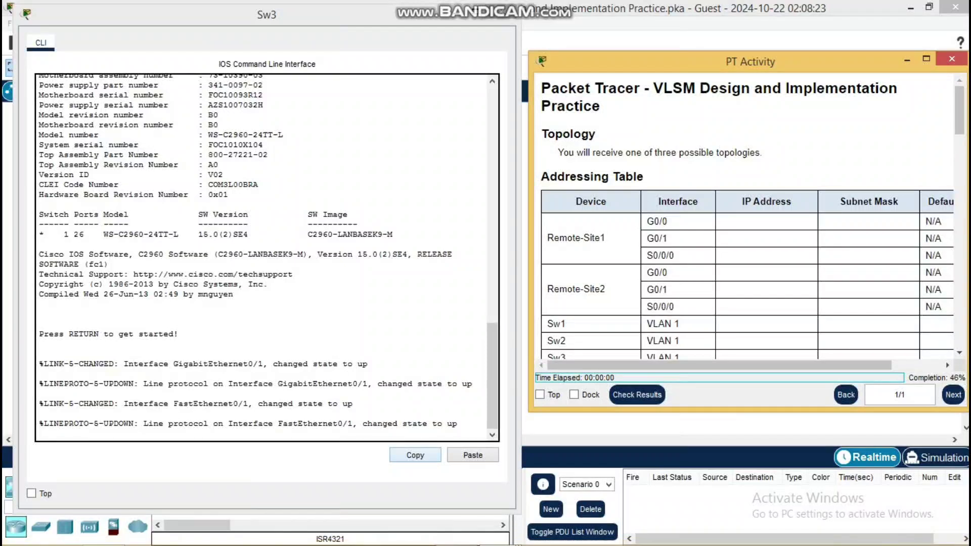
Enter privileged mode and global configuration mode on Sw3
{"action": "key", "text": "Return"}
{"action": "type", "text": "en"}
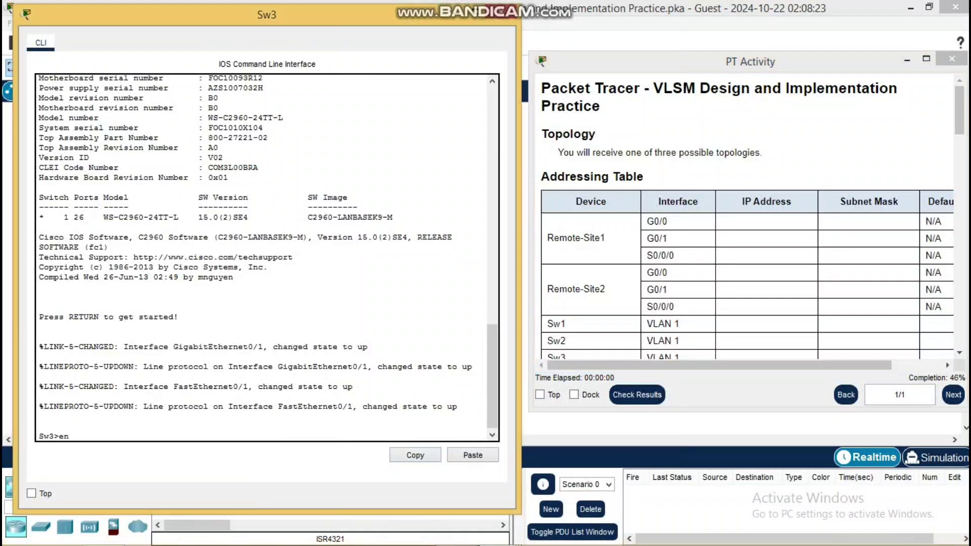
{"action": "type", "text": "a"}
{"action": "key", "text": "Return"}
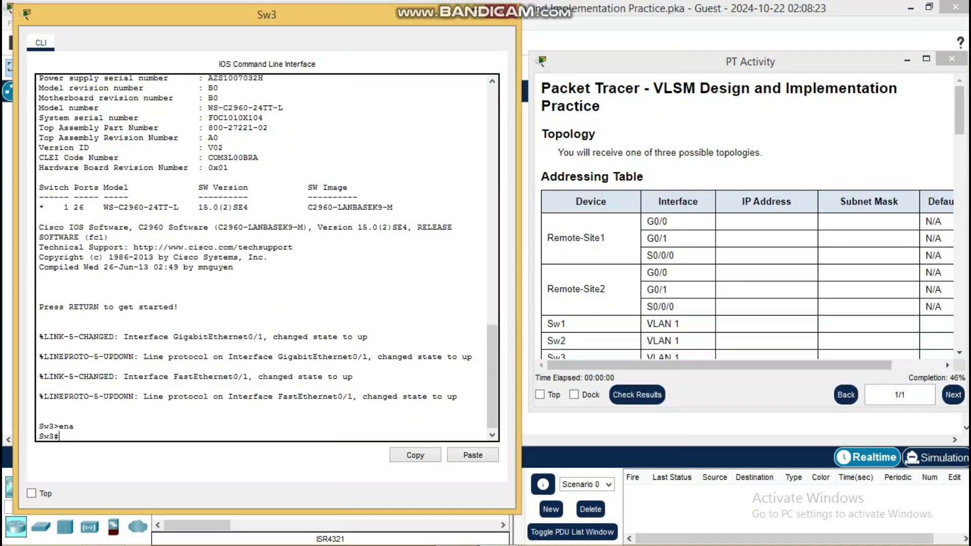
{"action": "type", "text": "conf t"}
{"action": "key", "text": "Return"}
Configure the VLAN 1 interface on Sw3 with IP address 10.11.48.114 and mask 255.255.255.248, and enable it with no shutdown
{"action": "type", "text": "int"}
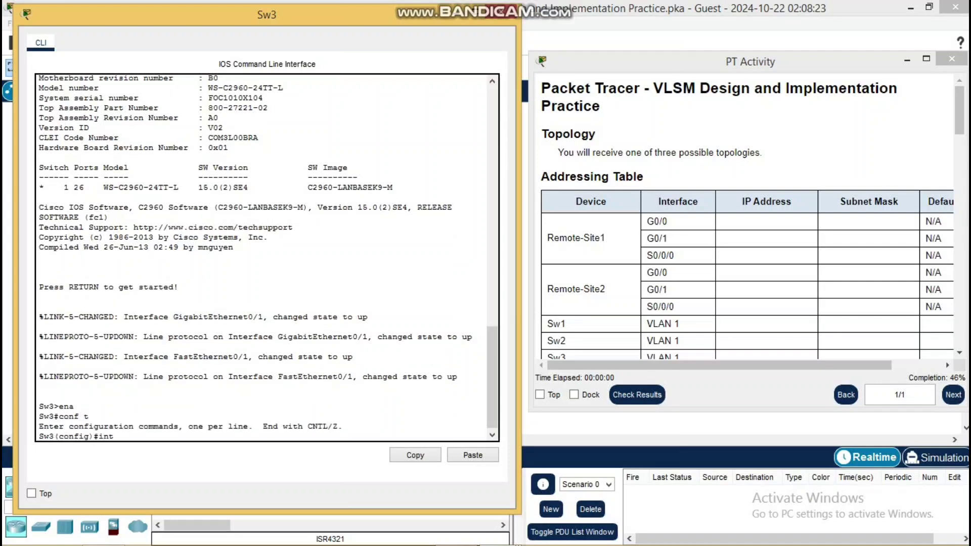
{"action": "type", "text": " vlan 1"}
{"action": "key", "text": "Return"}
{"action": "type", "text": "ip"}
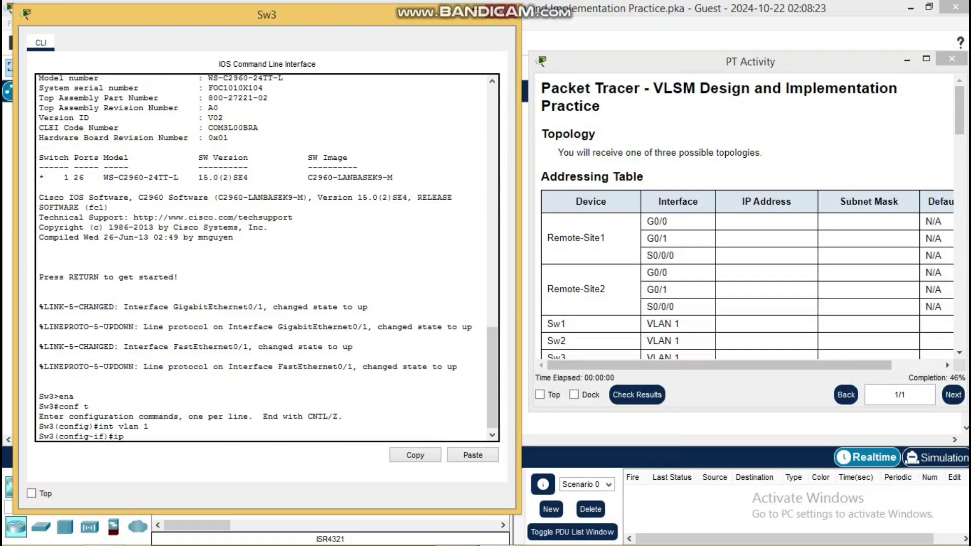
{"action": "type", "text": " add 10.11.48.114 255.255.255.2"}
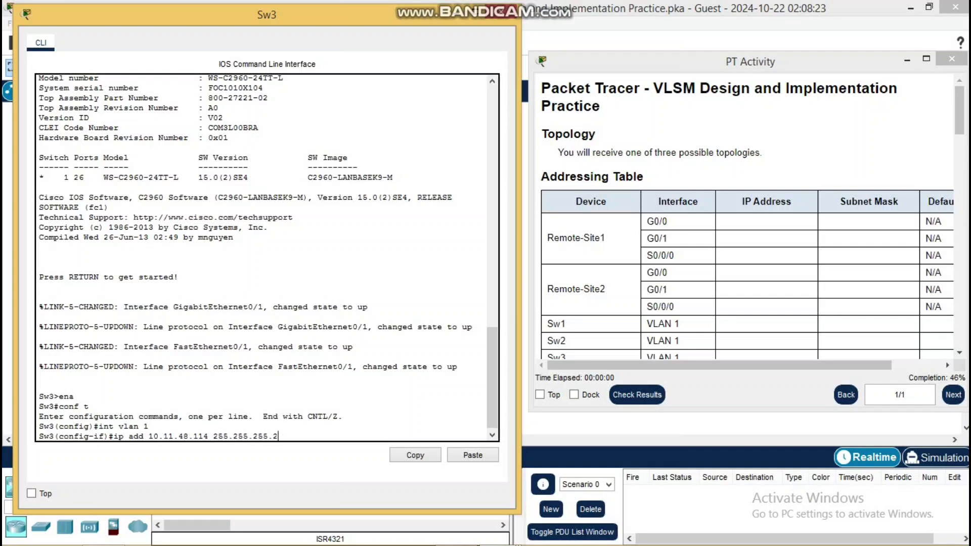
{"action": "type", "text": "48"}
{"action": "key", "text": "Return"}
{"action": "type", "text": "no "}
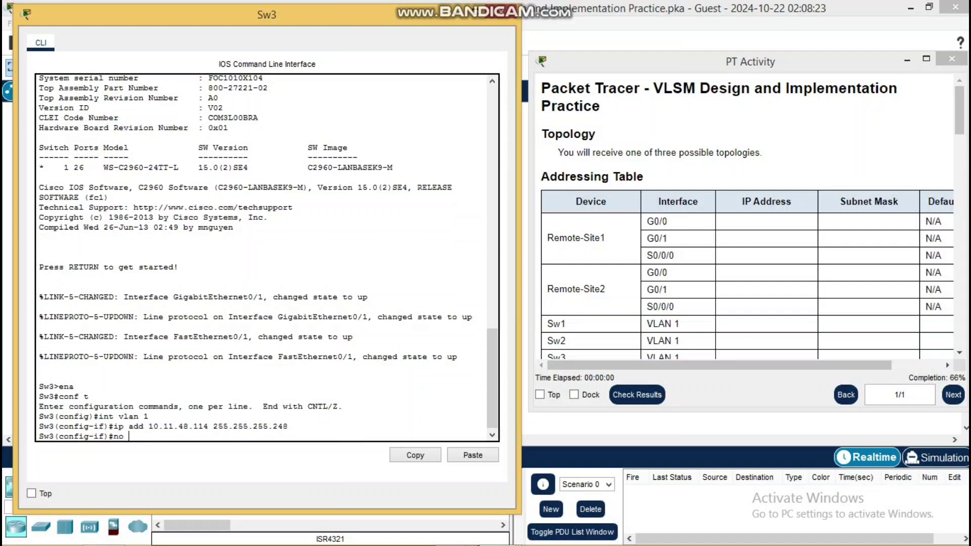
{"action": "type", "text": "shutdown"}
{"action": "key", "text": "Return"}
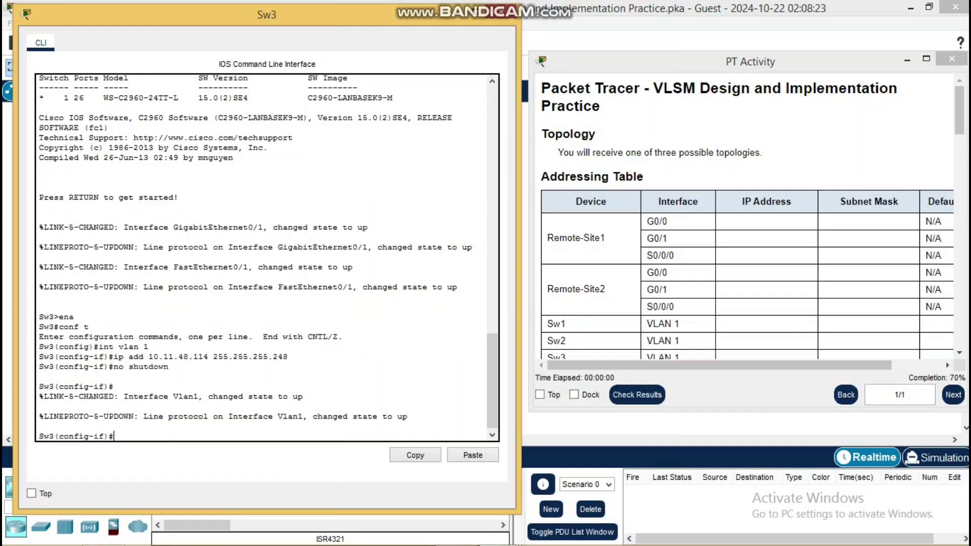
Set the default gateway of Sw3 to 10.11.48.113 and close the switch's window
{"action": "type", "text": "ip def 10.11.48.113"}
{"action": "key", "text": "Return"}
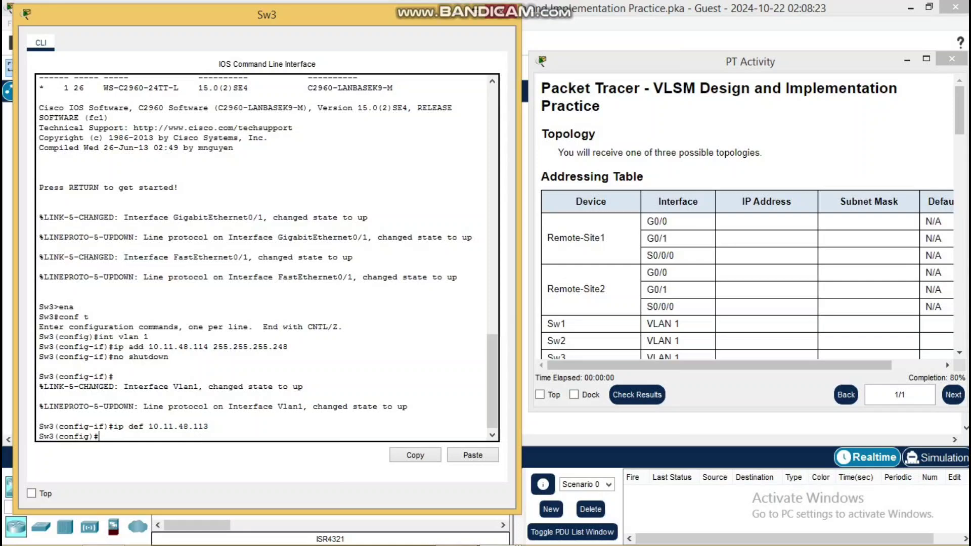
{"action": "left_click", "coordinate": [500, 12]}
Open the IP Configuration of User-4 and show the PT Activity instructions beside it
{"action": "left_click", "coordinate": [445, 194]}
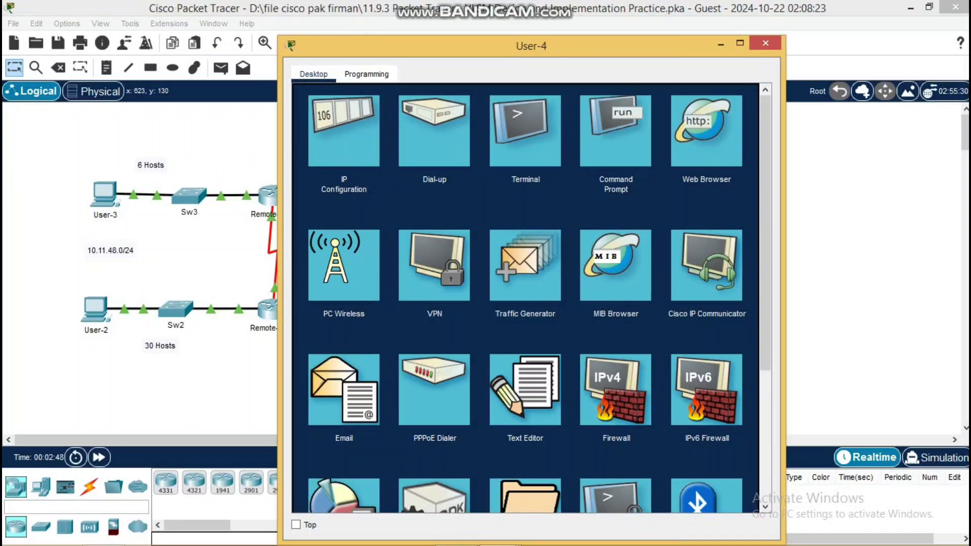
{"action": "left_click", "coordinate": [353, 152]}
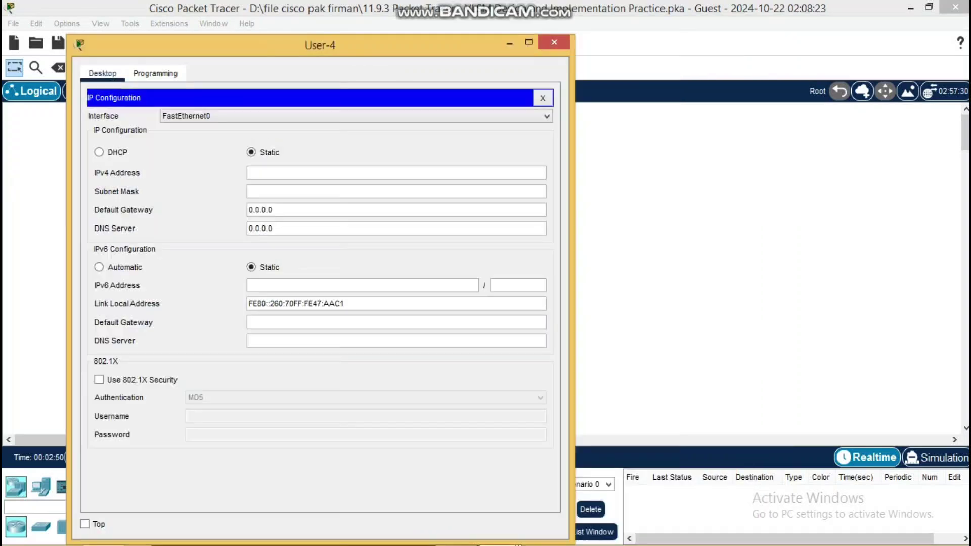
{"action": "mouse_move", "coordinate": [500, 531]}
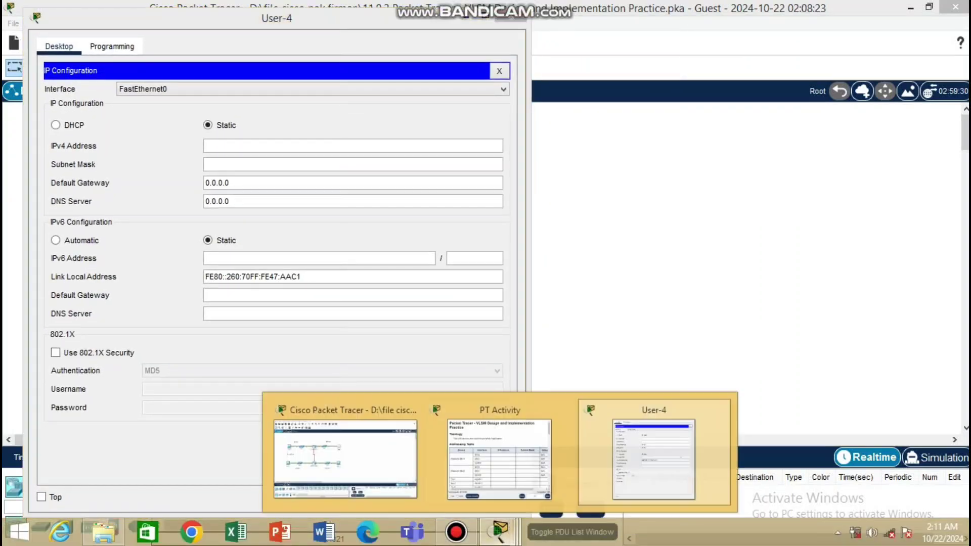
{"action": "left_click", "coordinate": [499, 457]}
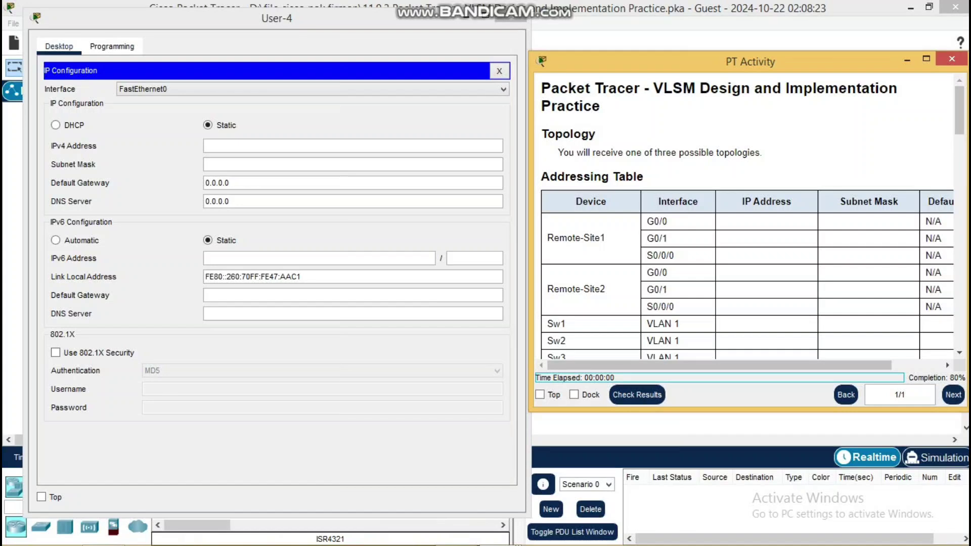
Set User-4's static IPv4 address to 10.11.48.62 with subnet mask 255.255.255.192
{"action": "left_click", "coordinate": [323, 146]}
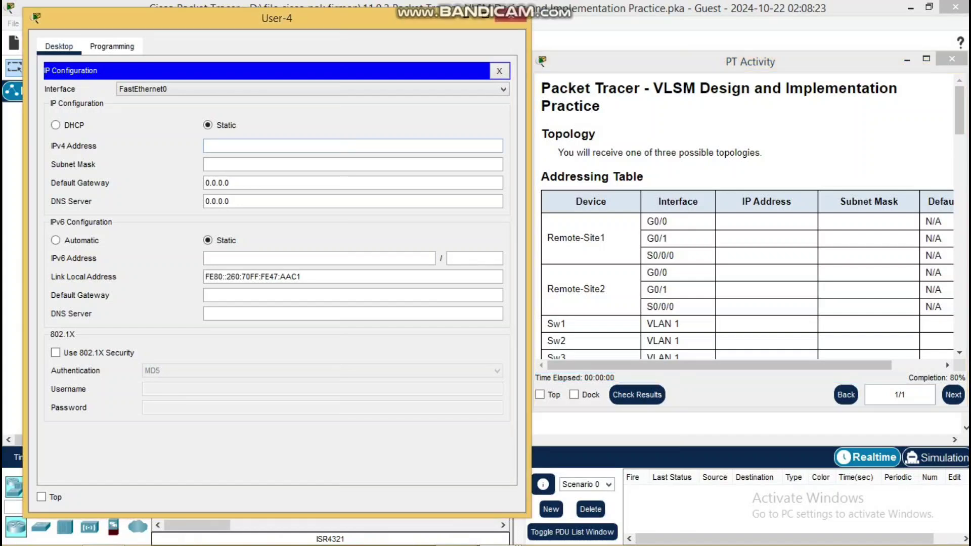
{"action": "type", "text": "10.11.48.62"}
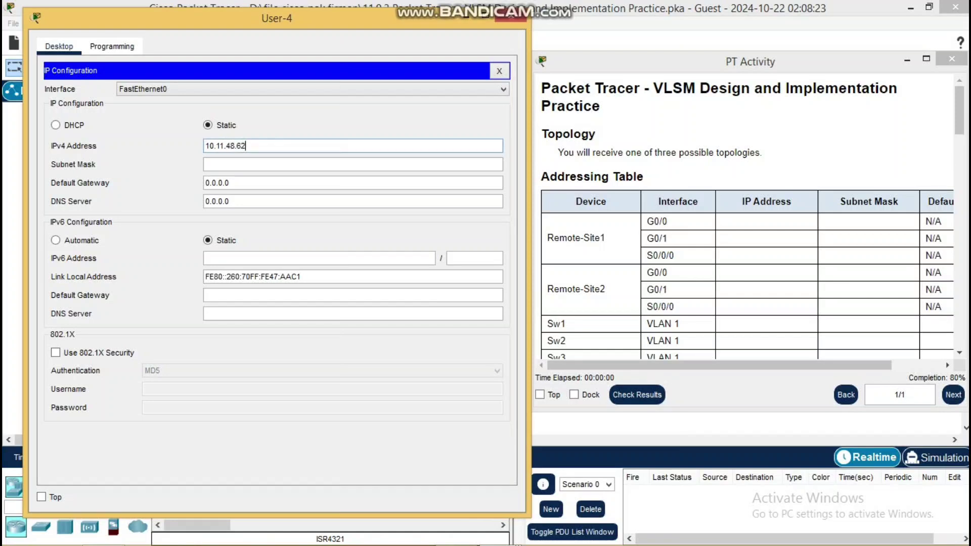
{"action": "key", "text": "shift+Tab"}
{"action": "left_click", "coordinate": [238, 164]}
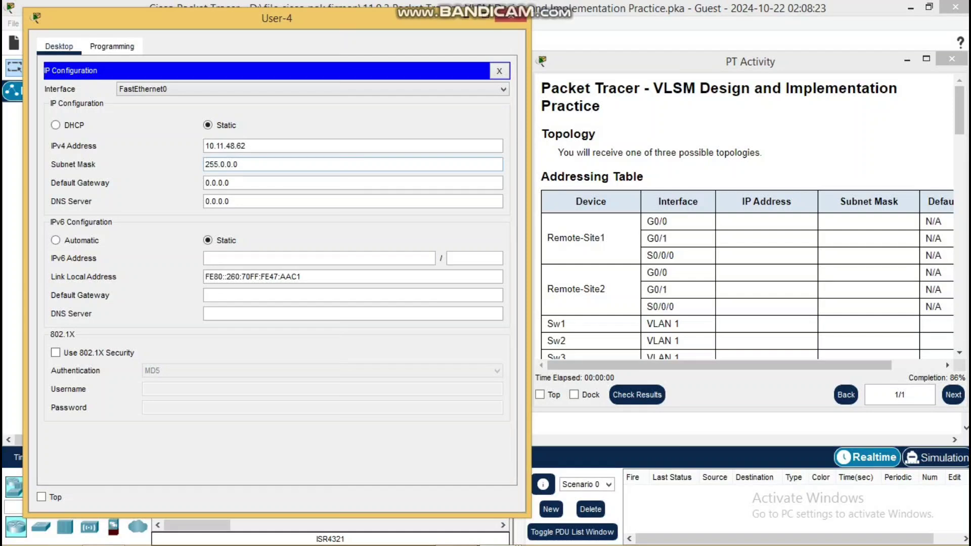
{"action": "key", "text": "BackSpace"}
{"action": "key", "text": "BackSpace"}
{"action": "key", "text": "BackSpace"}
{"action": "key", "text": "BackSpace"}
{"action": "key", "text": "BackSpace"}
{"action": "type", "text": "255.255.192"}
Set User-4's IPv4 default gateway to 10.11.48.1 and close the PC's window
{"action": "left_click", "coordinate": [230, 183]}
{"action": "key", "text": "BackSpace"}
{"action": "key", "text": "BackSpace"}
{"action": "key", "text": "BackSpace"}
{"action": "key", "text": "BackSpace"}
{"action": "key", "text": "BackSpace"}
{"action": "key", "text": "BackSpace"}
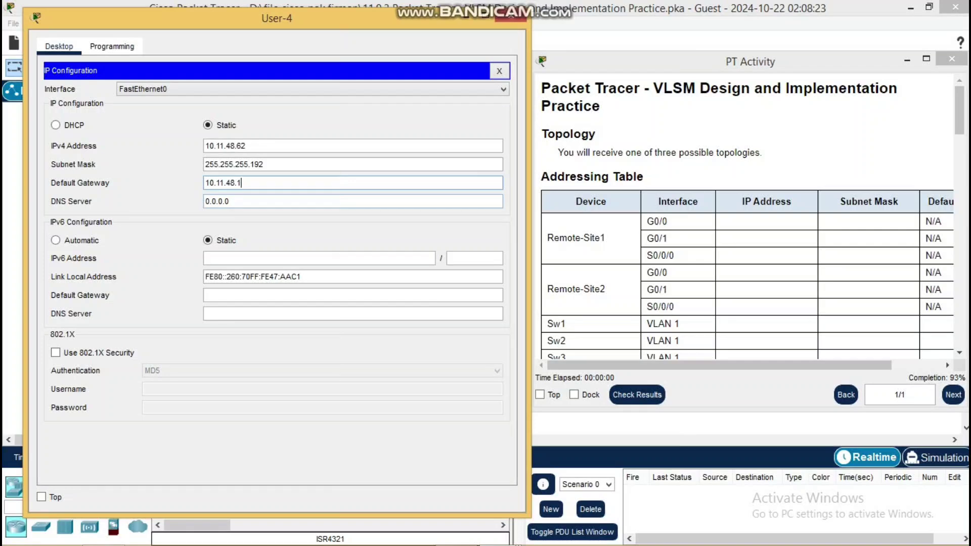
{"action": "left_click", "coordinate": [510, 17]}
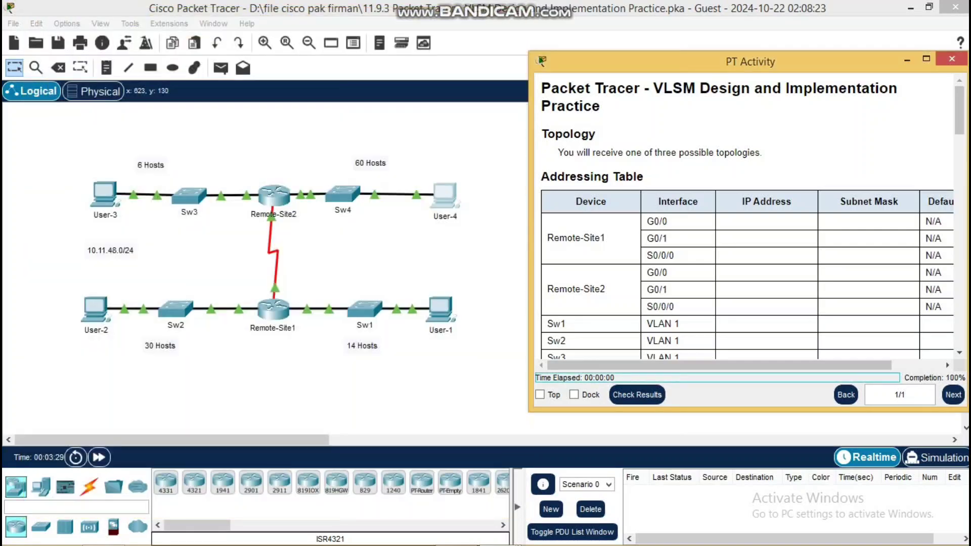
{"action": "left_click_drag", "start_coordinate": [657, 61], "coordinate": [396, 64]}
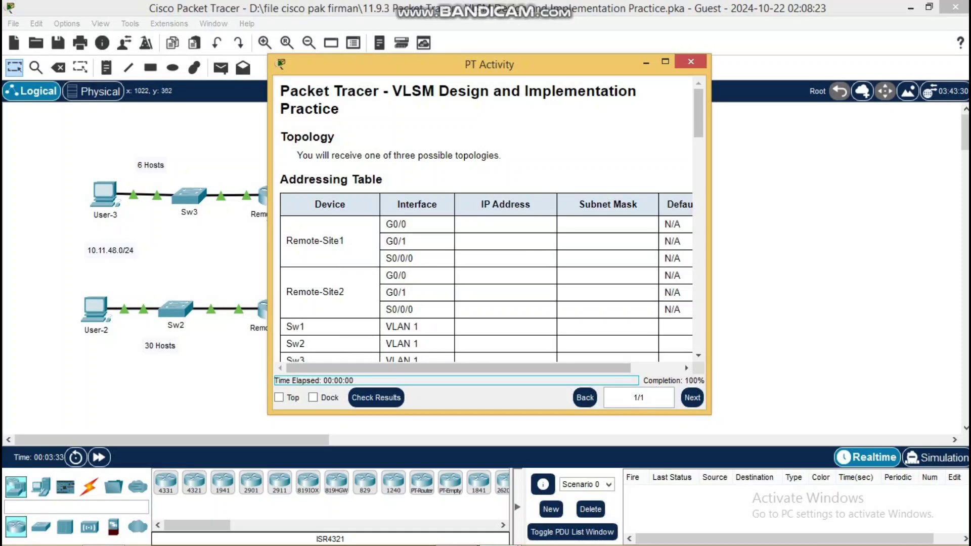
{"action": "left_click", "coordinate": [456, 532]}
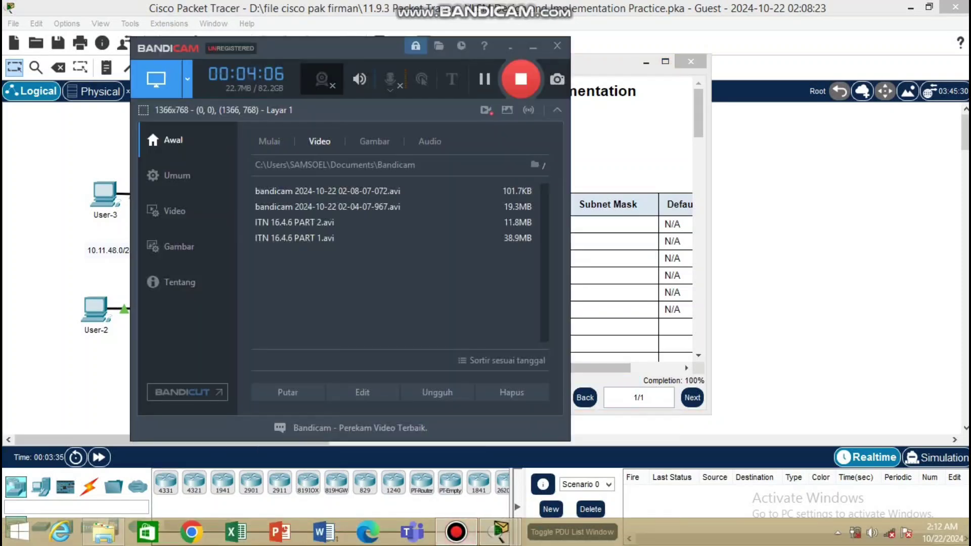